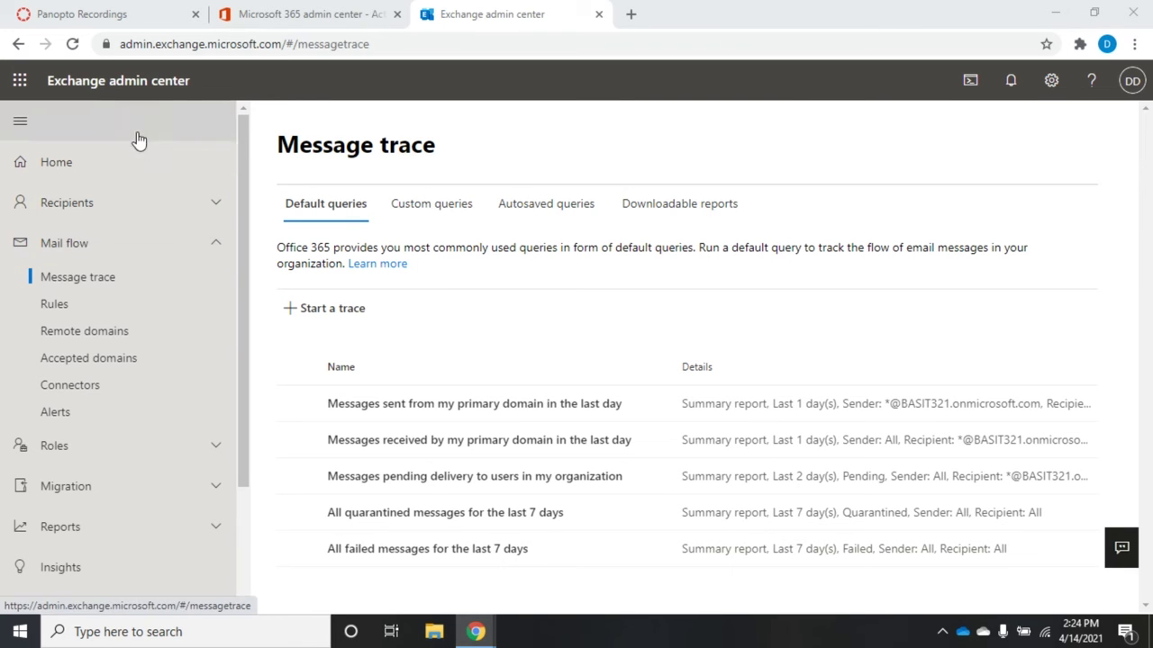
Step: Go to Mail flow > Rules and review the new-rule templates in the + menu
left_click(47, 307)
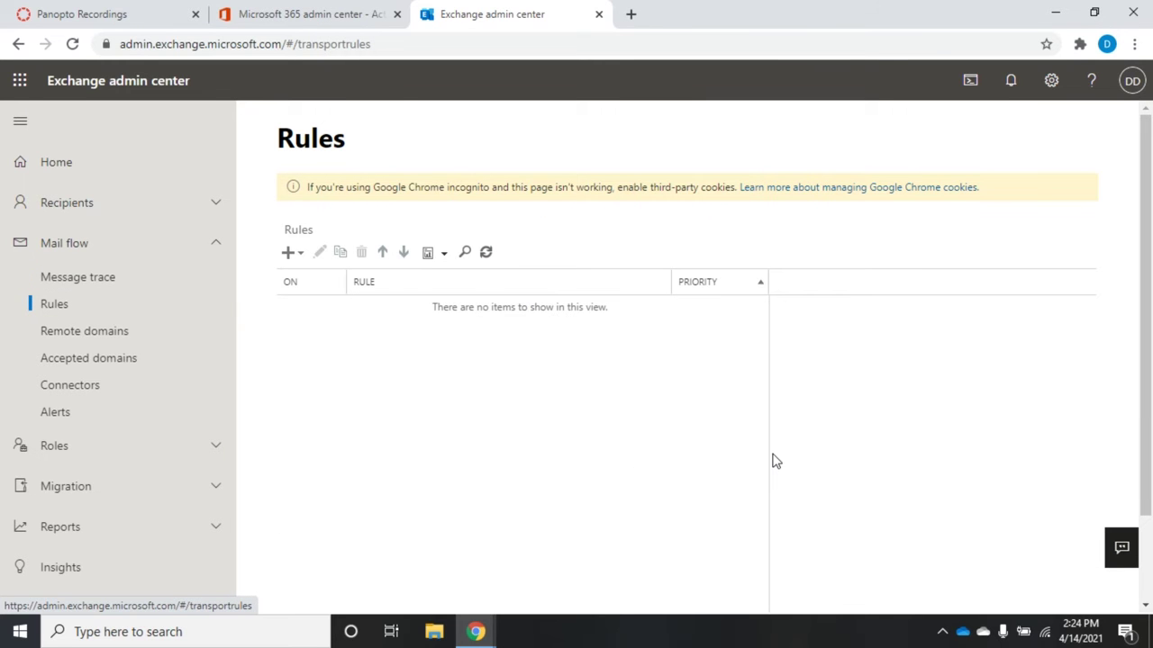
left_click(288, 255)
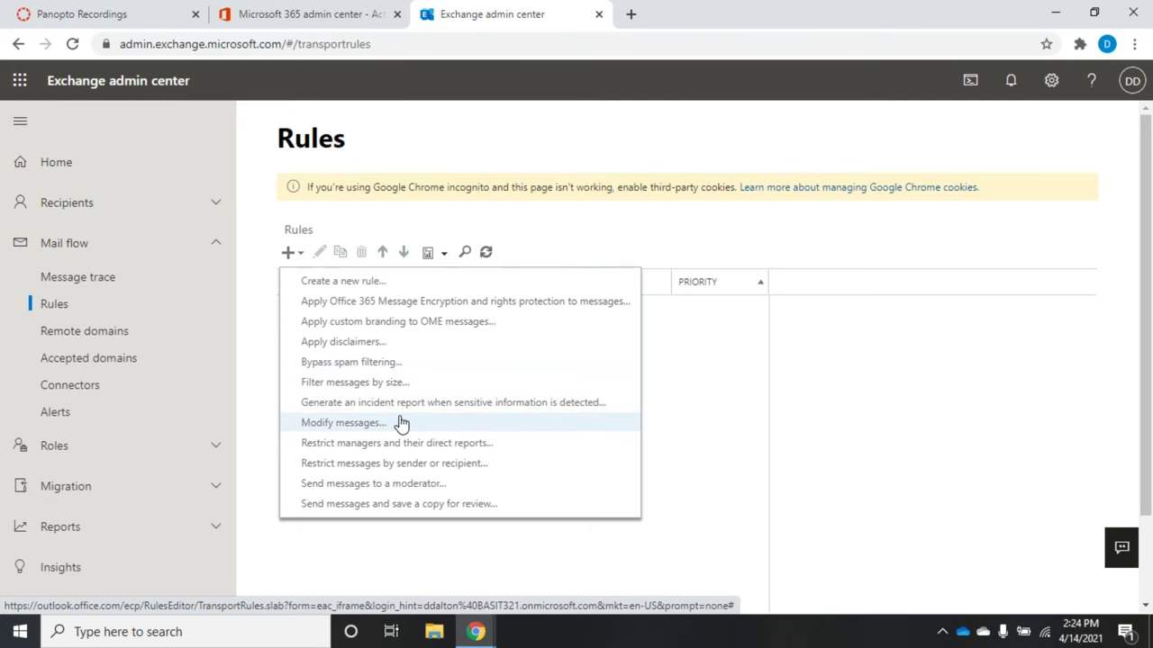
Step: Create a blank rule named Temp with the condition 'The sender is...'
left_click(345, 284)
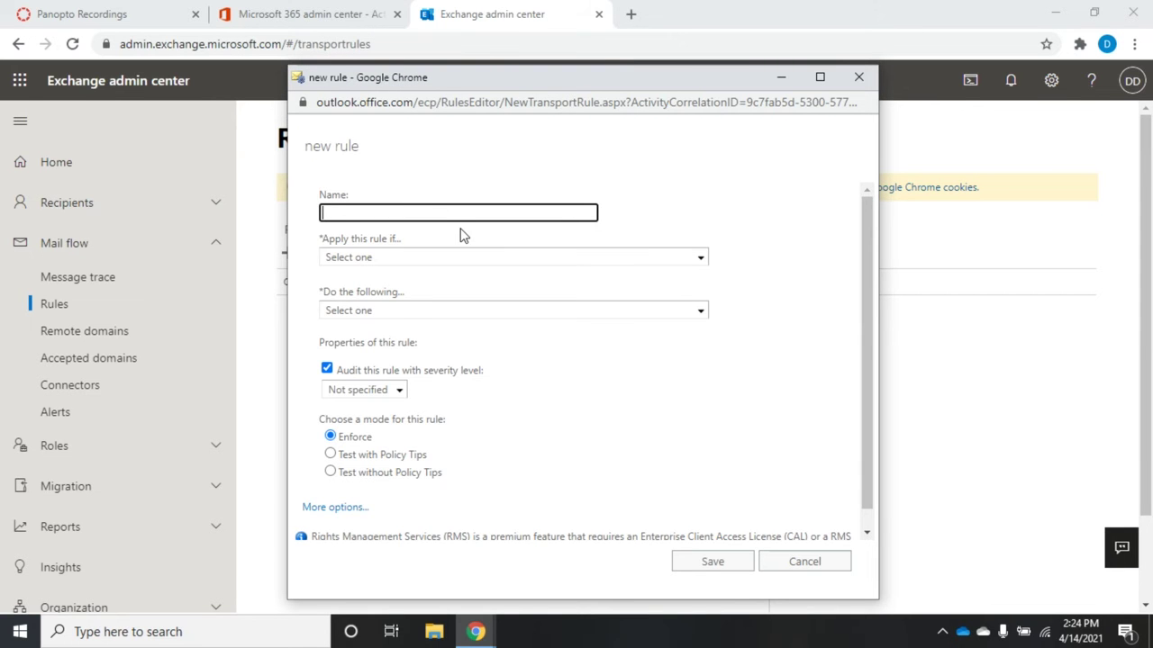
type("Temp")
left_click(400, 263)
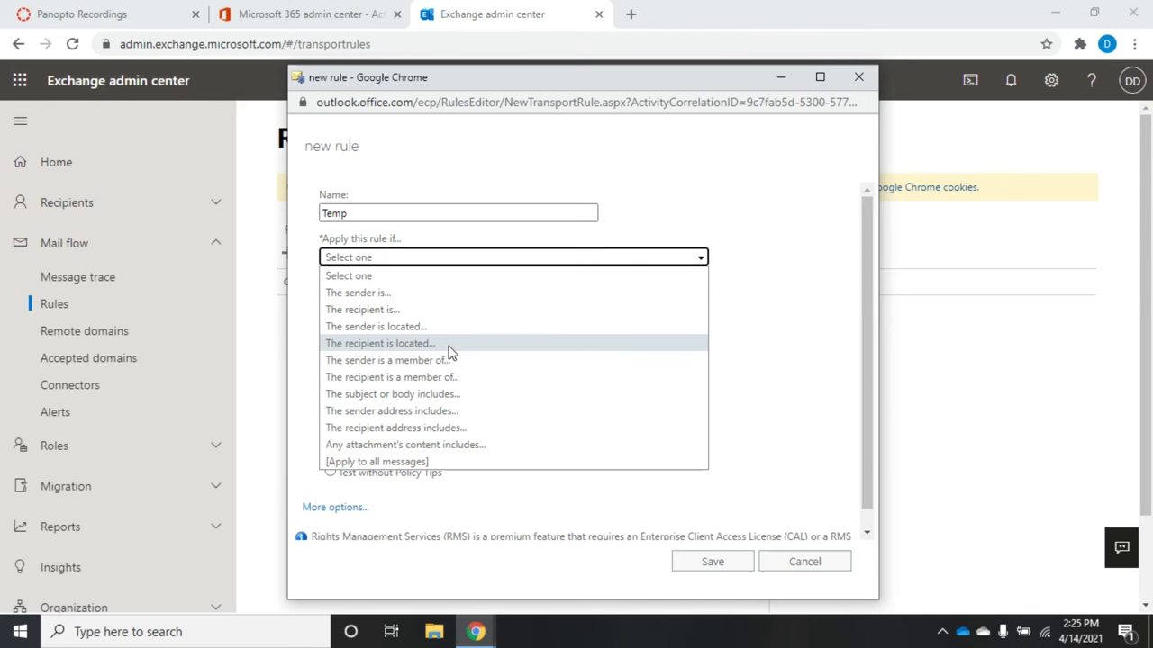
left_click(406, 294)
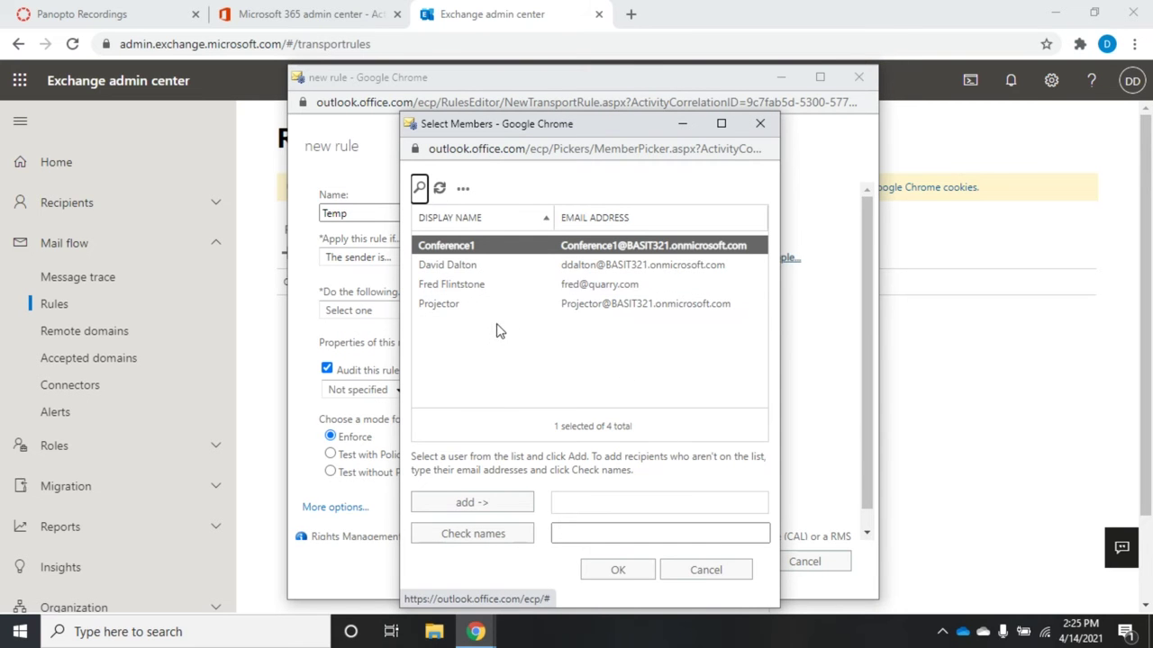
Step: Add the second user in Select Members as the Temp rule's sender and confirm
left_click(480, 267)
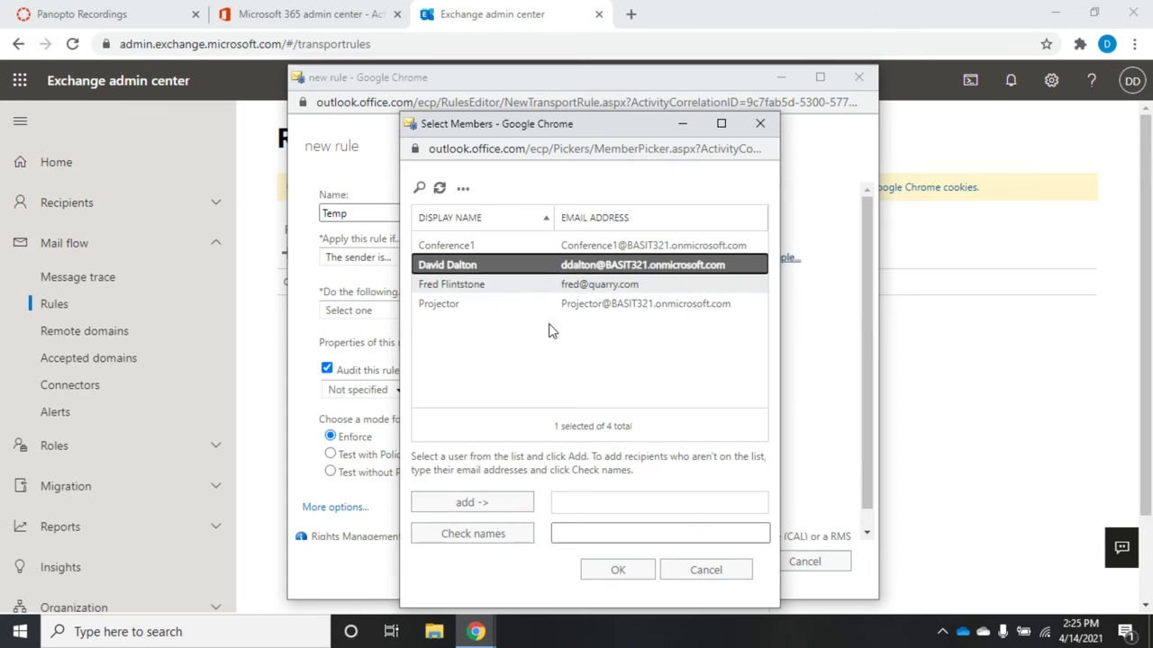
left_click(489, 503)
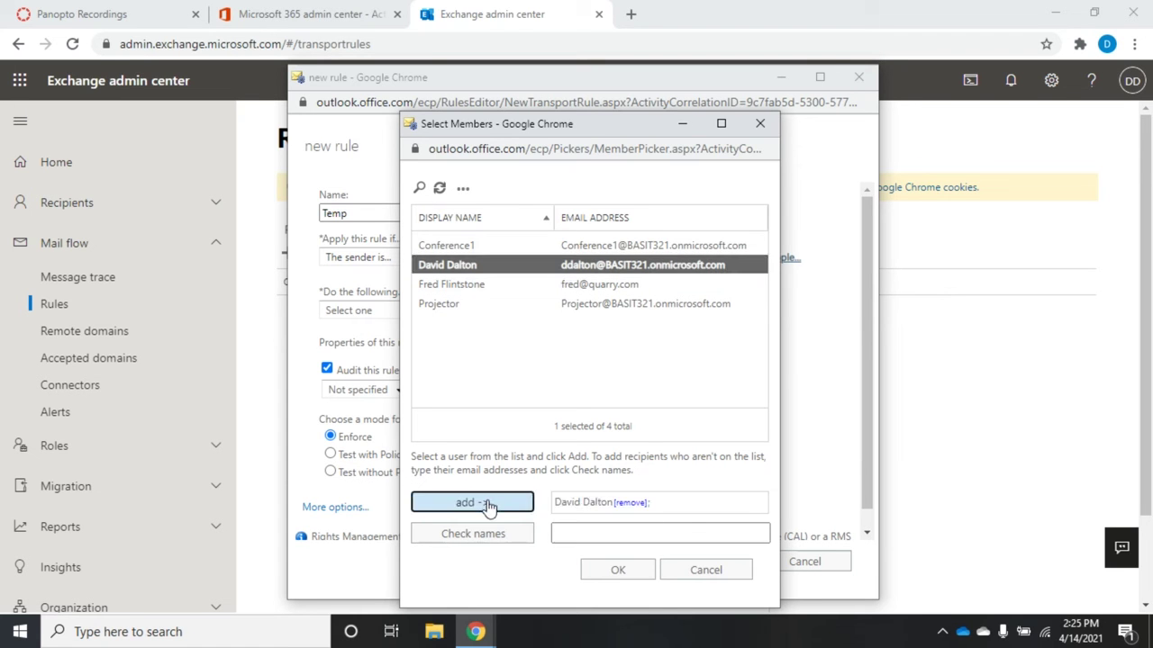
left_click(621, 573)
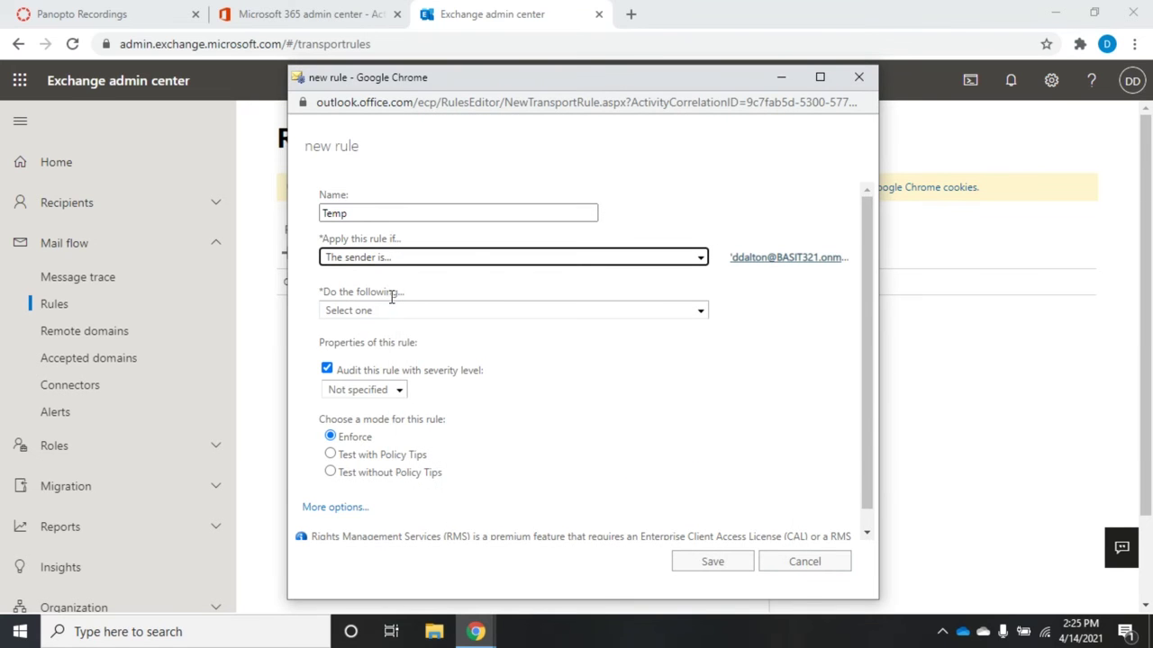
left_click(410, 326)
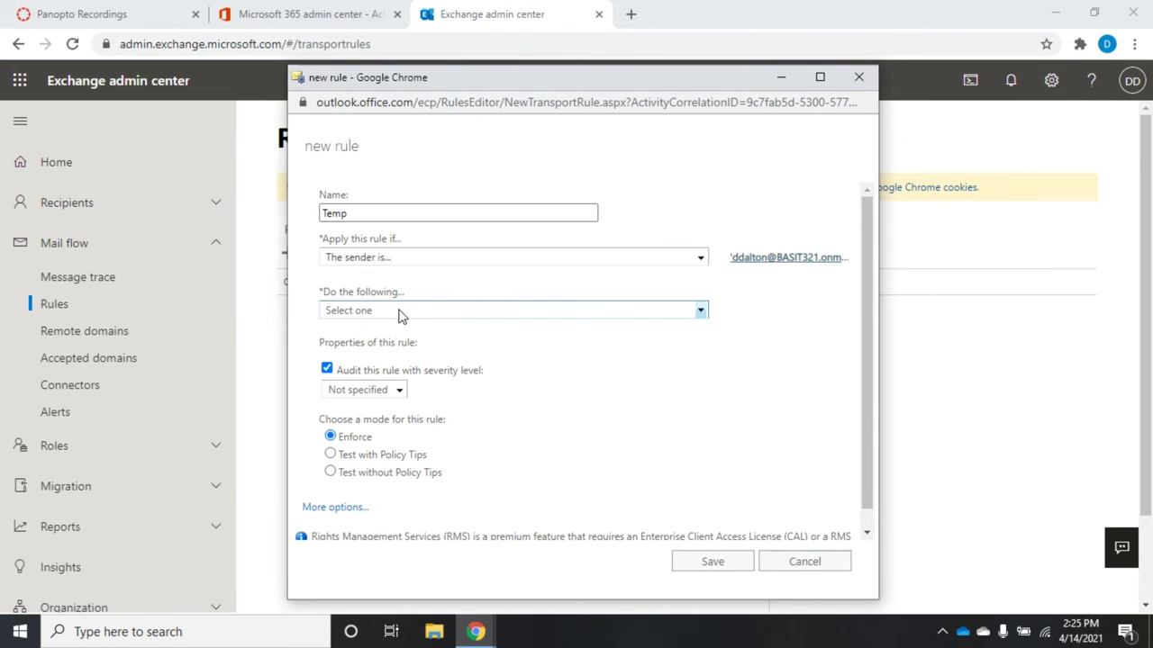
left_click(401, 311)
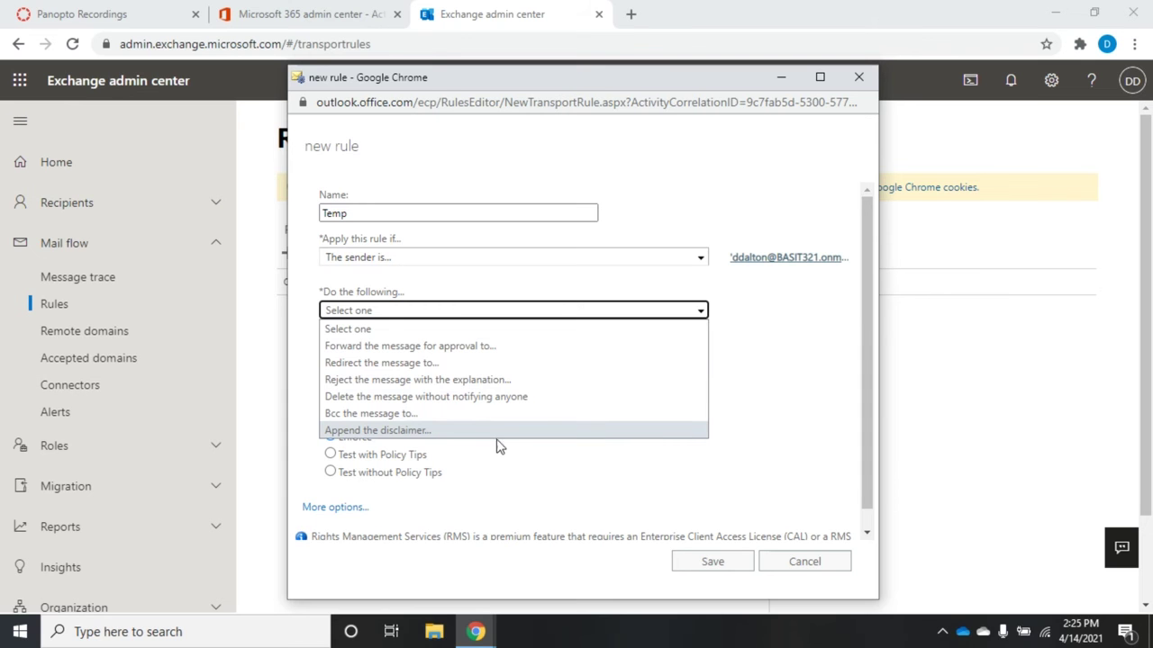
left_click(782, 366)
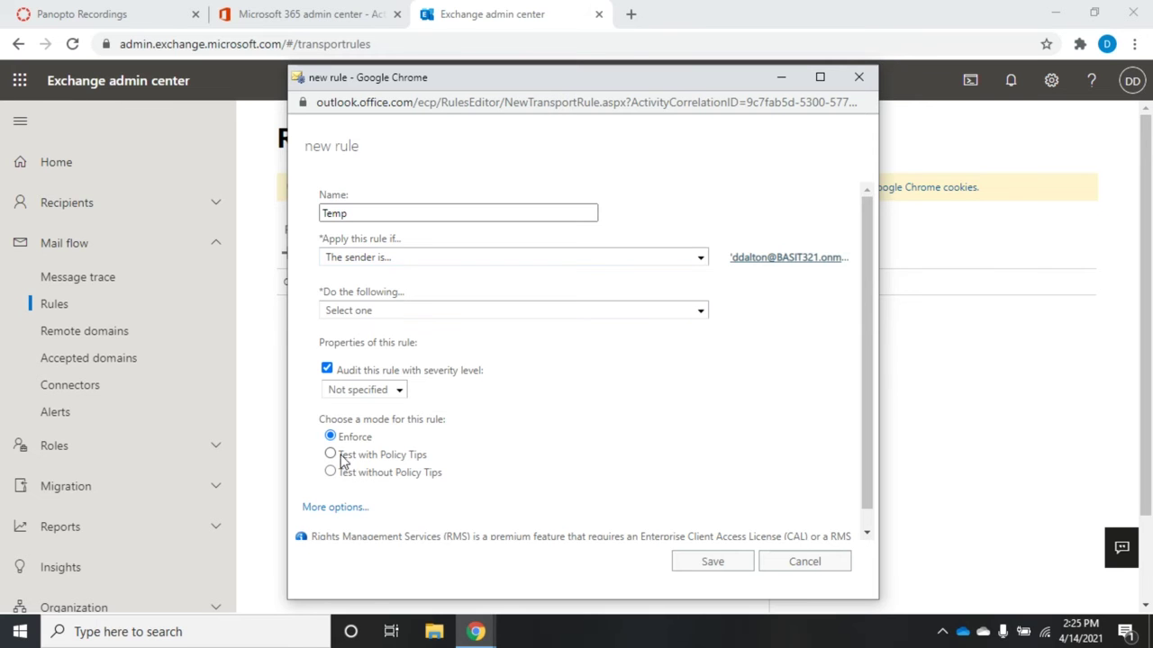
Step: Show More options on the Temp rule form and review the action list without choosing one
left_click(328, 509)
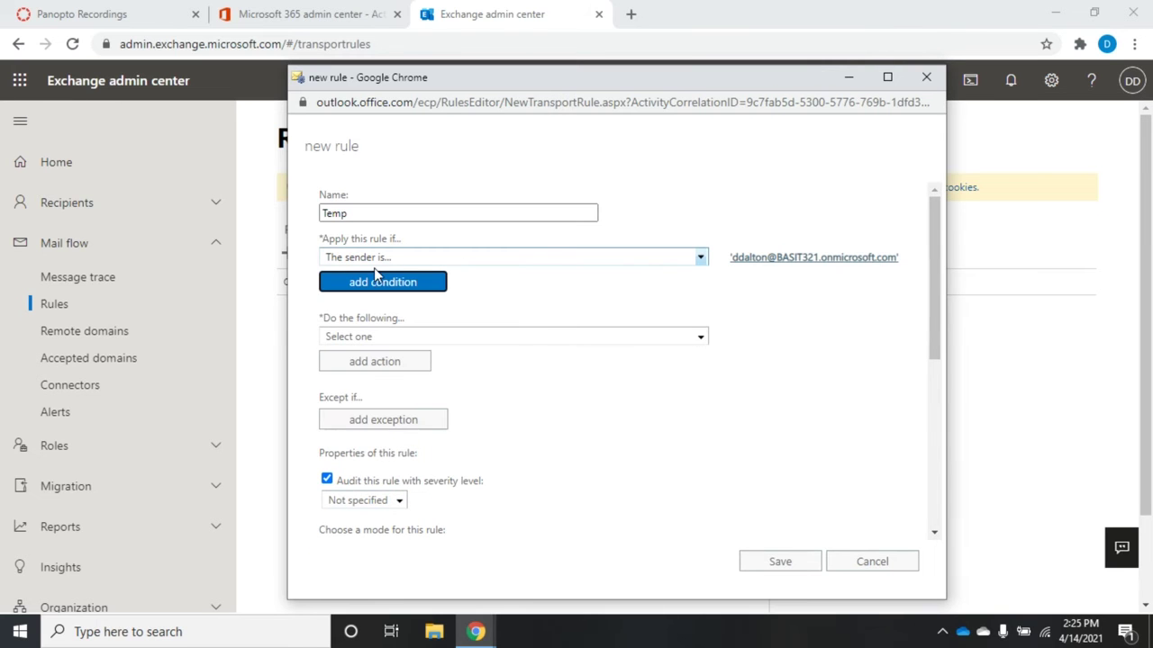
left_click(373, 337)
left_click(868, 420)
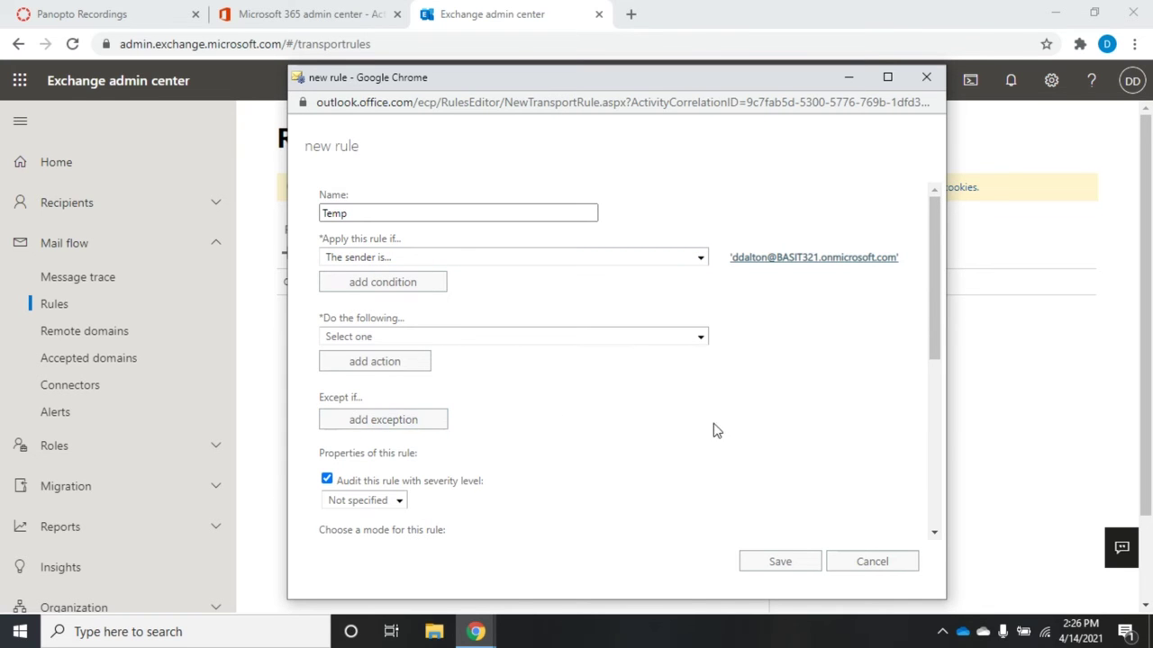
left_click_drag(937, 255, 957, 329)
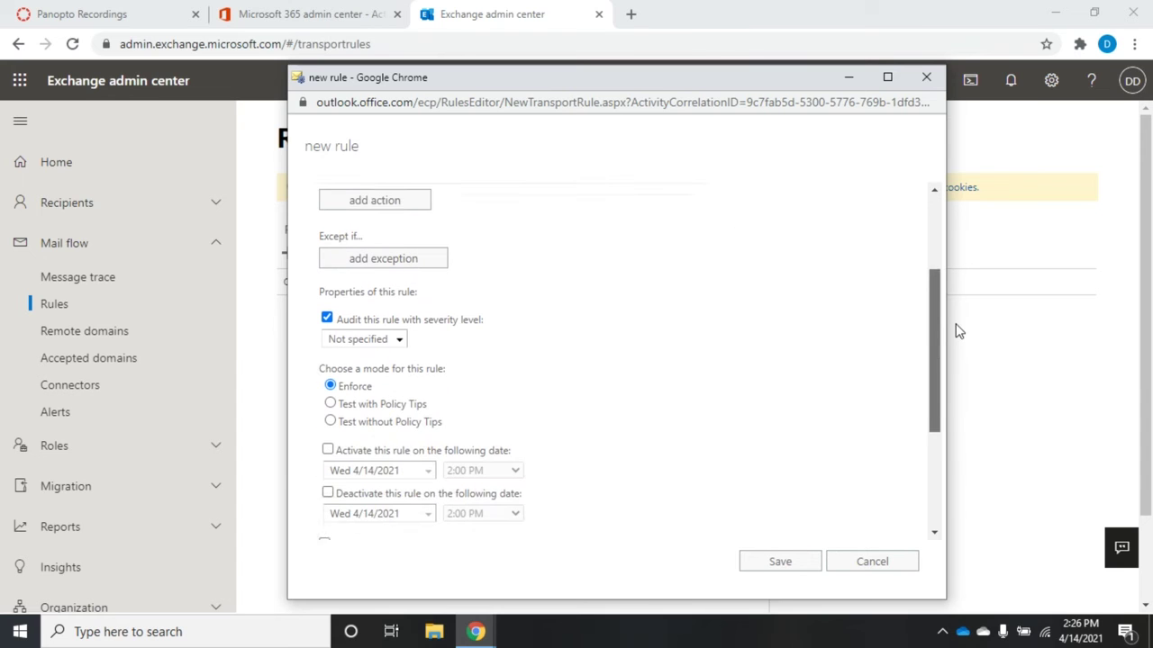
left_click(399, 326)
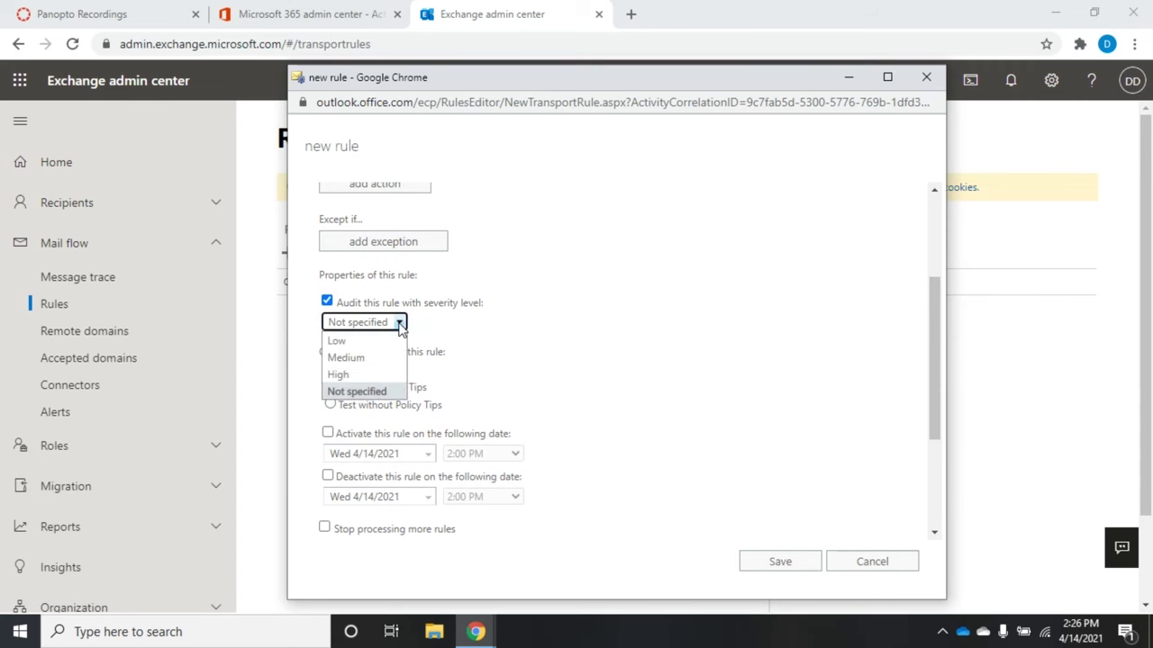
left_click(401, 327)
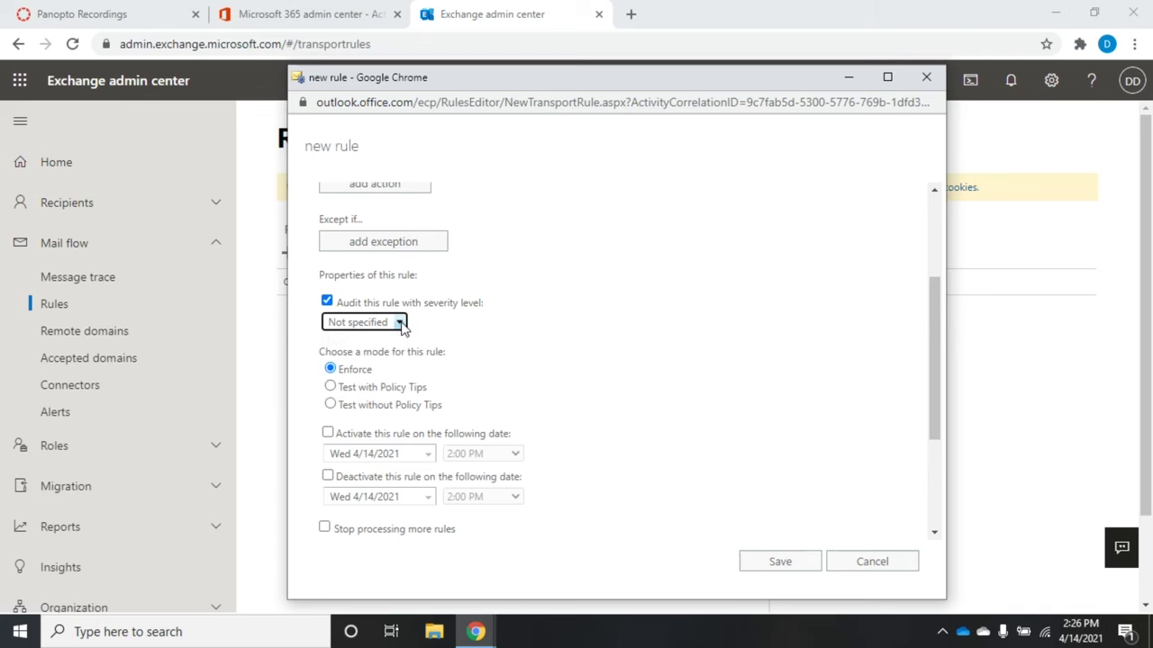
left_click(402, 328)
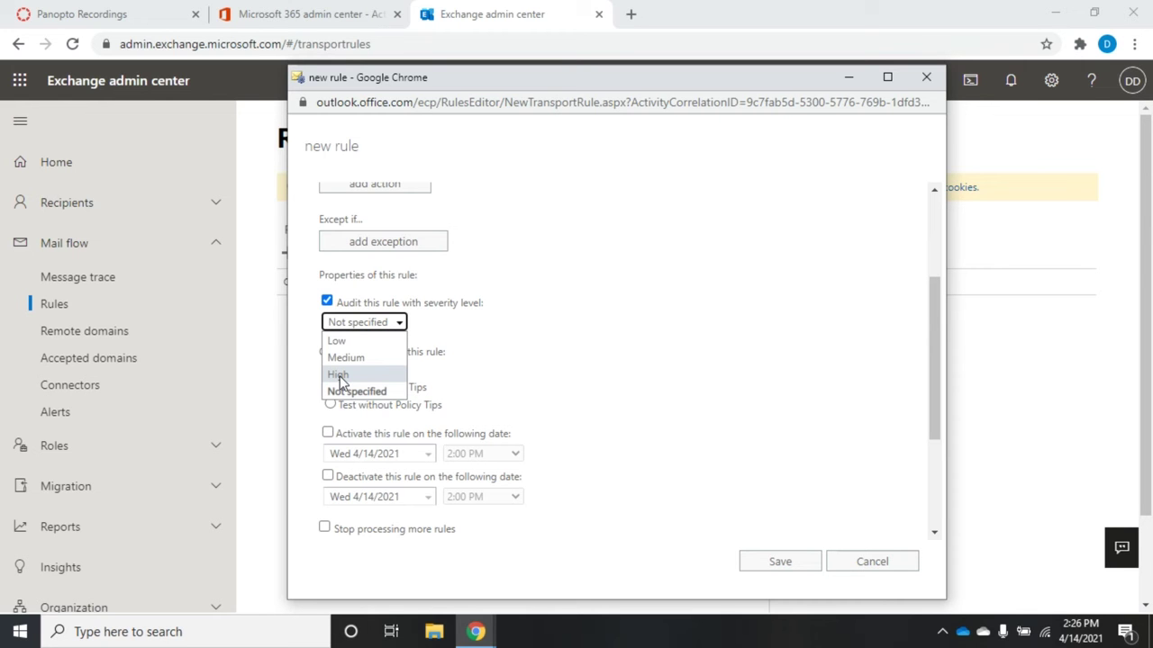
left_click(504, 320)
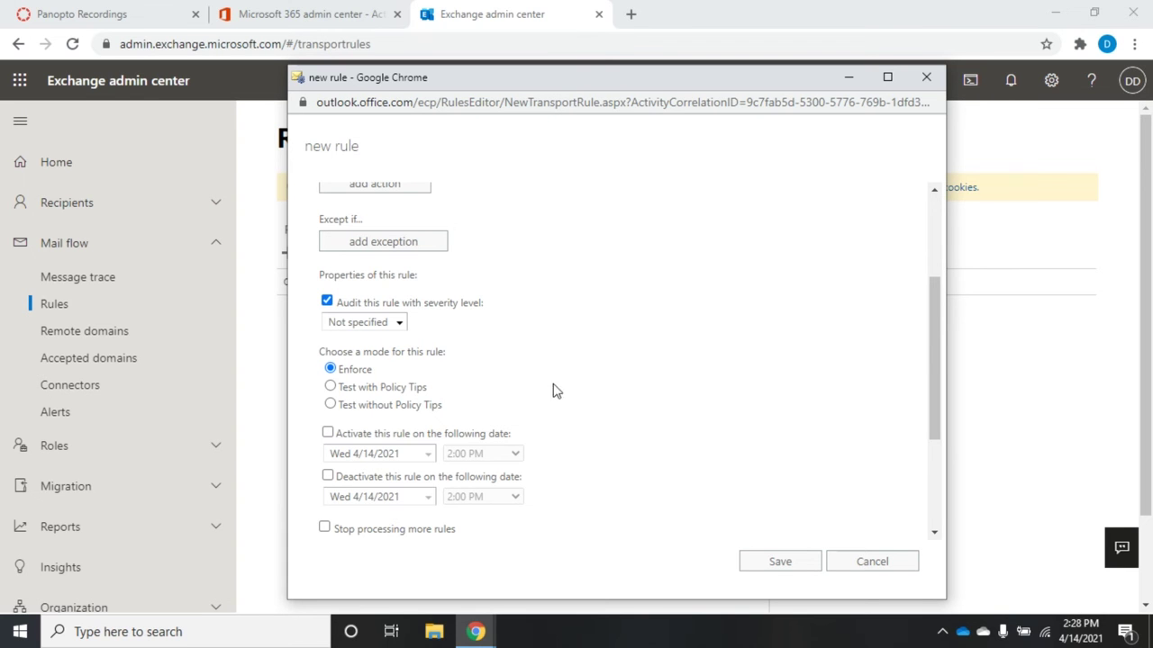
Step: Scroll through the Temp rule form, then cancel it without saving
left_click_drag(934, 334, 957, 436)
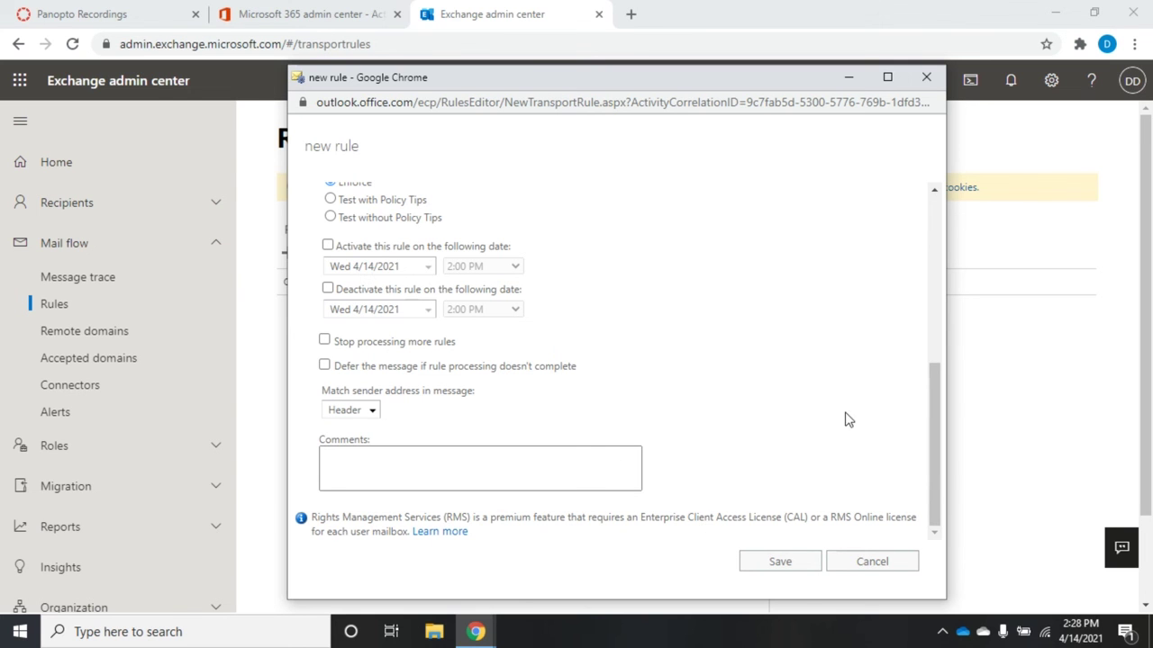
left_click_drag(937, 447, 928, 250)
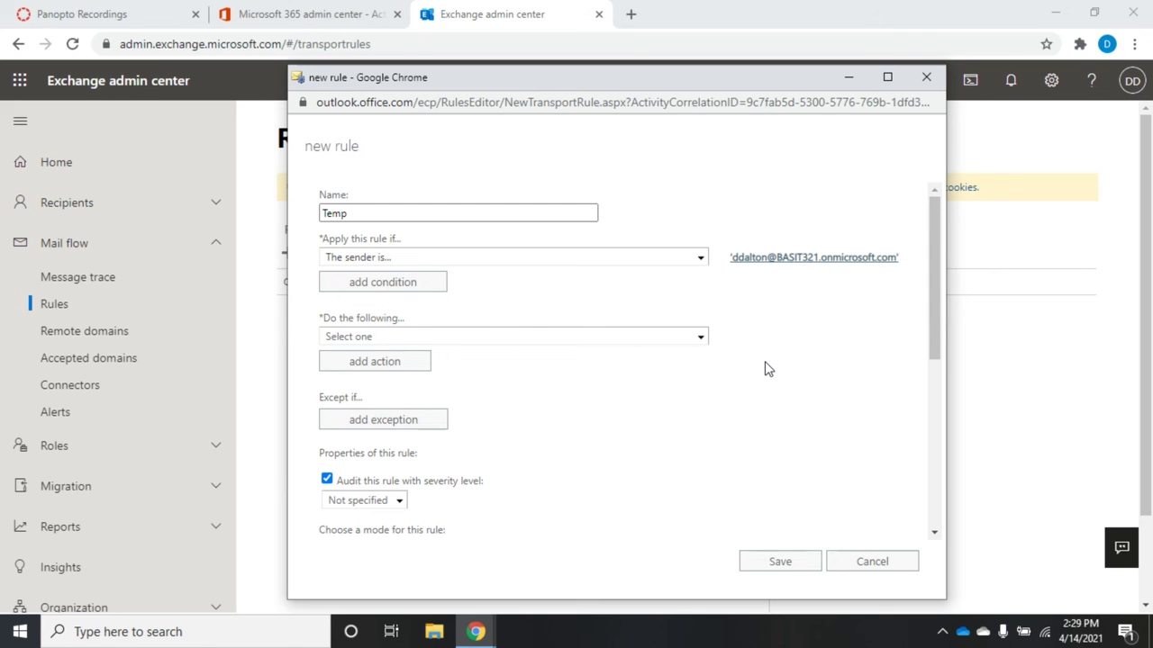
left_click(869, 563)
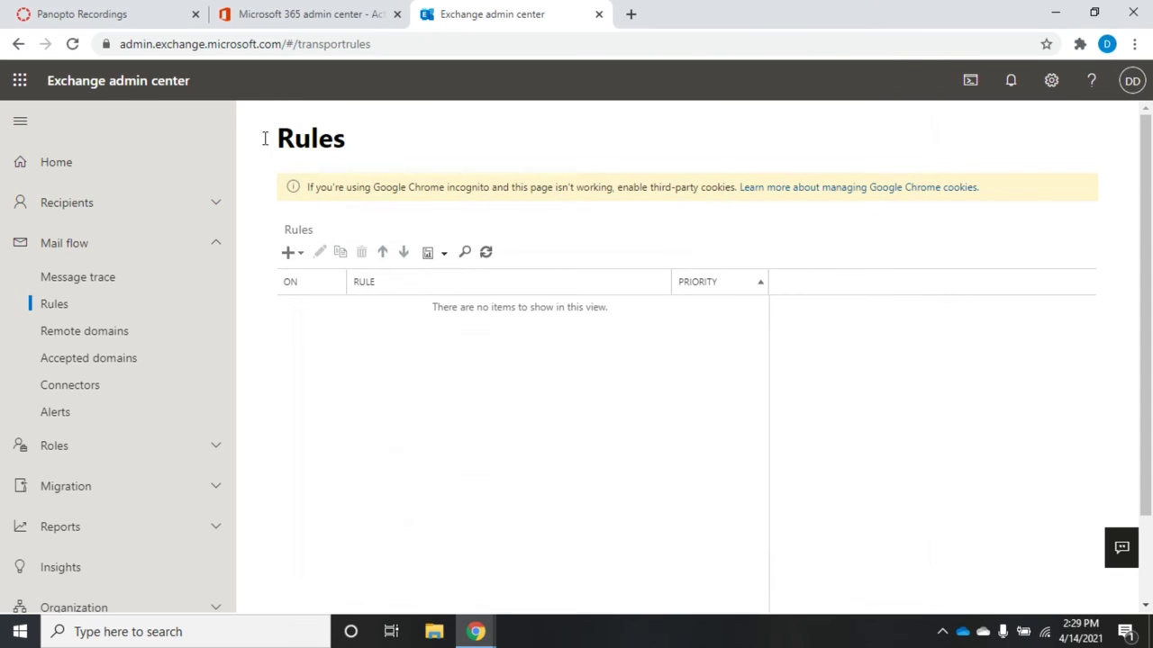
Step: Start an Apply disclaimers rule and name it temp
left_click(290, 256)
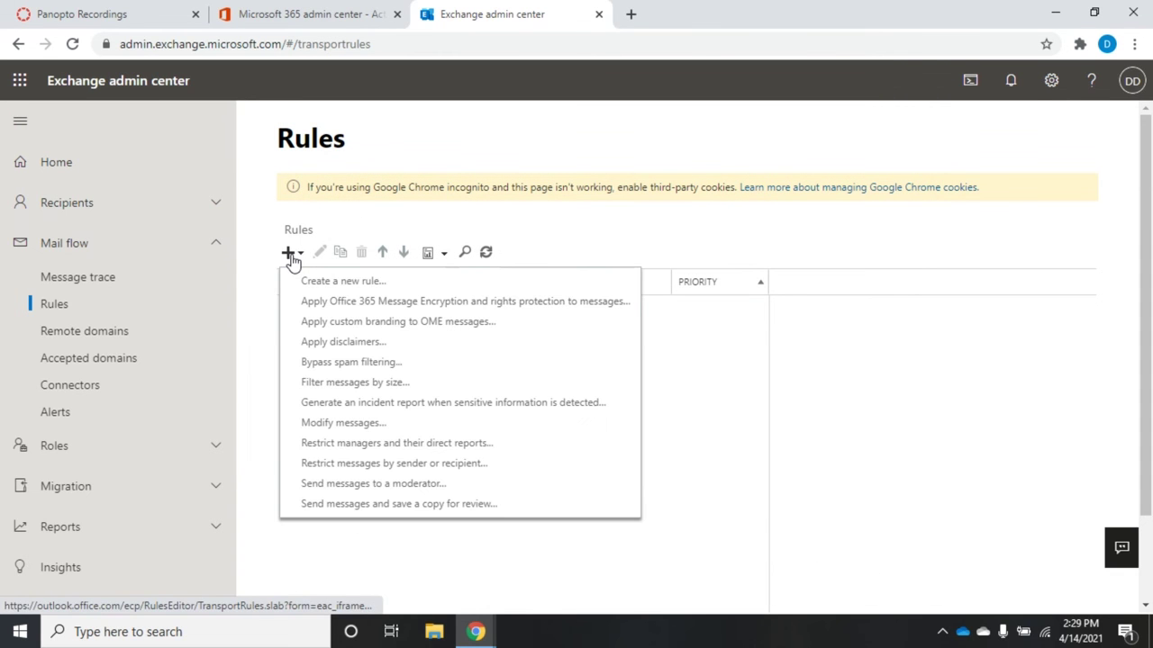
left_click(362, 347)
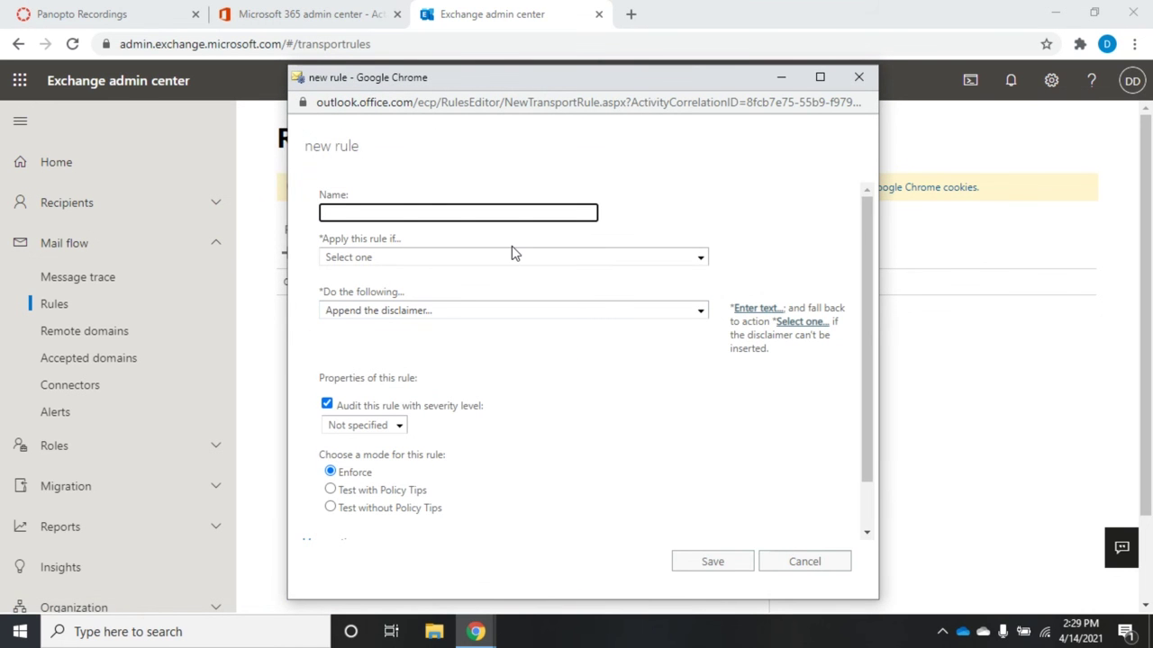
type("temp")
key("Tab")
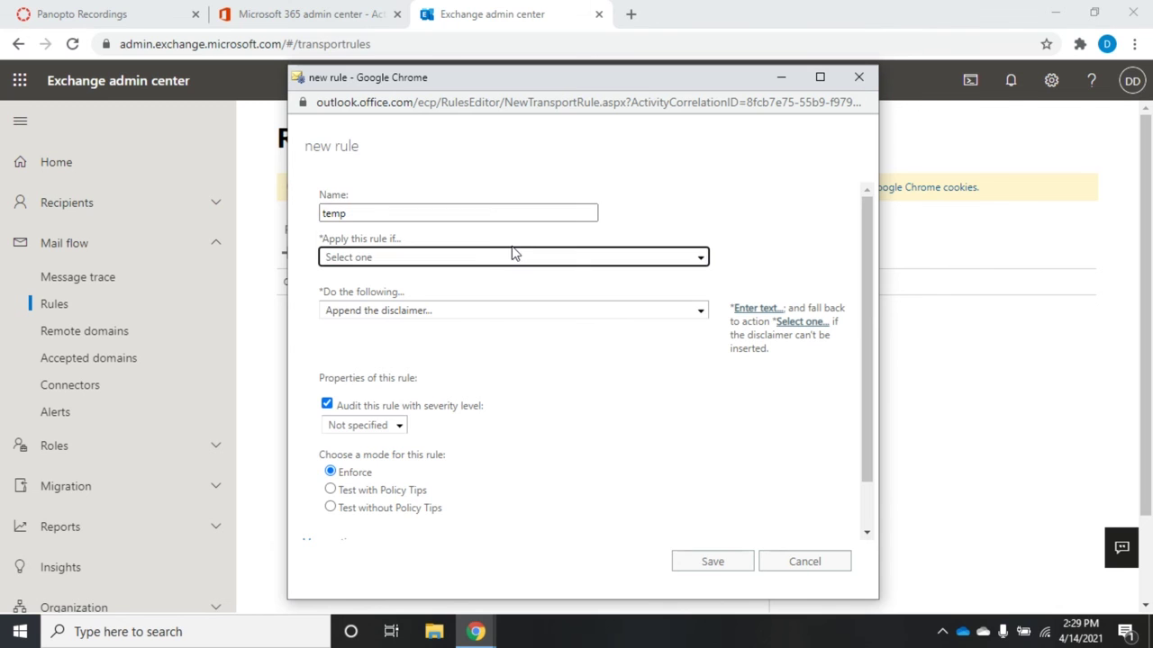
Step: Leave the condition unset and keep 'Append the disclaimer...' as the rule's action
left_click(461, 261)
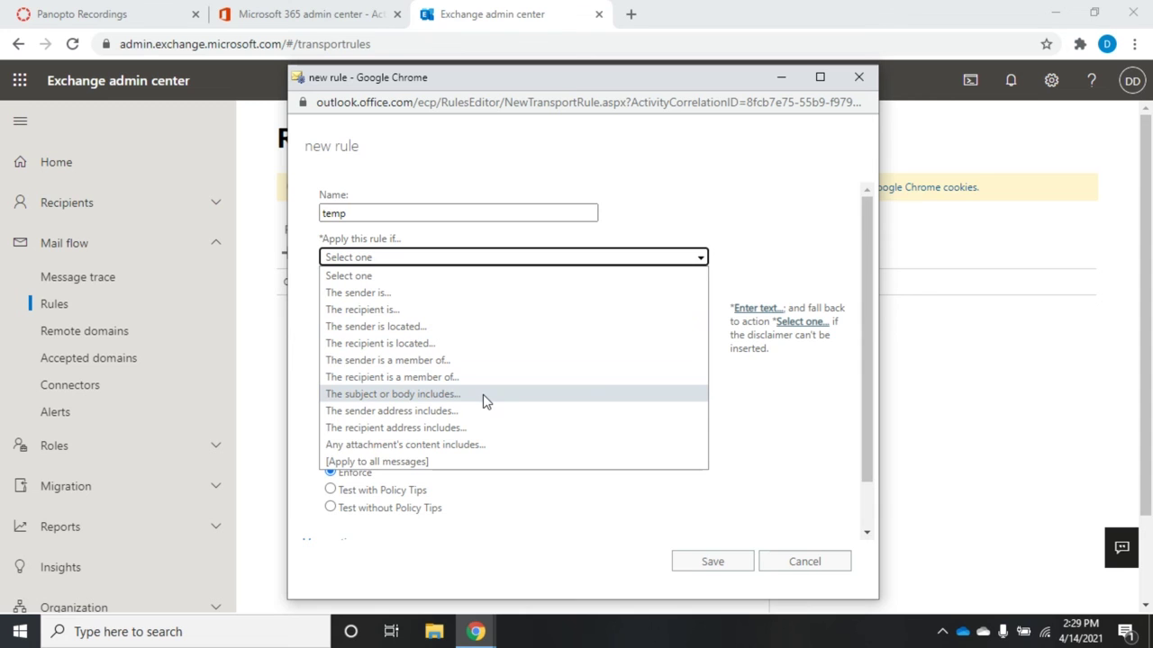
left_click(753, 448)
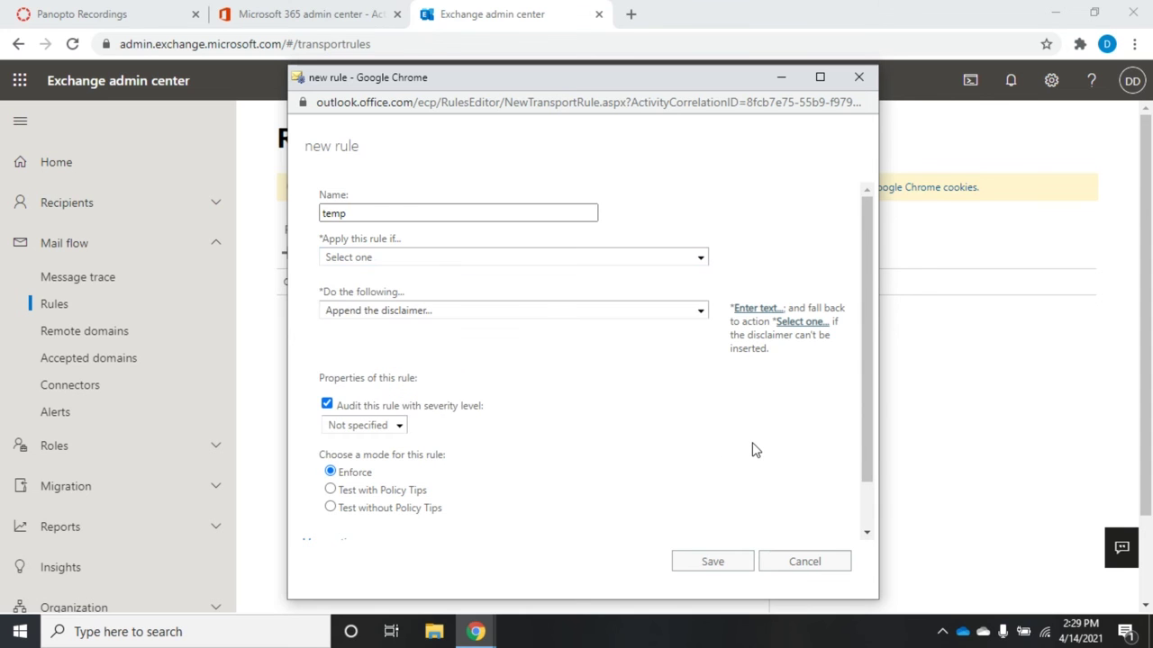
left_click(364, 311)
left_click(363, 311)
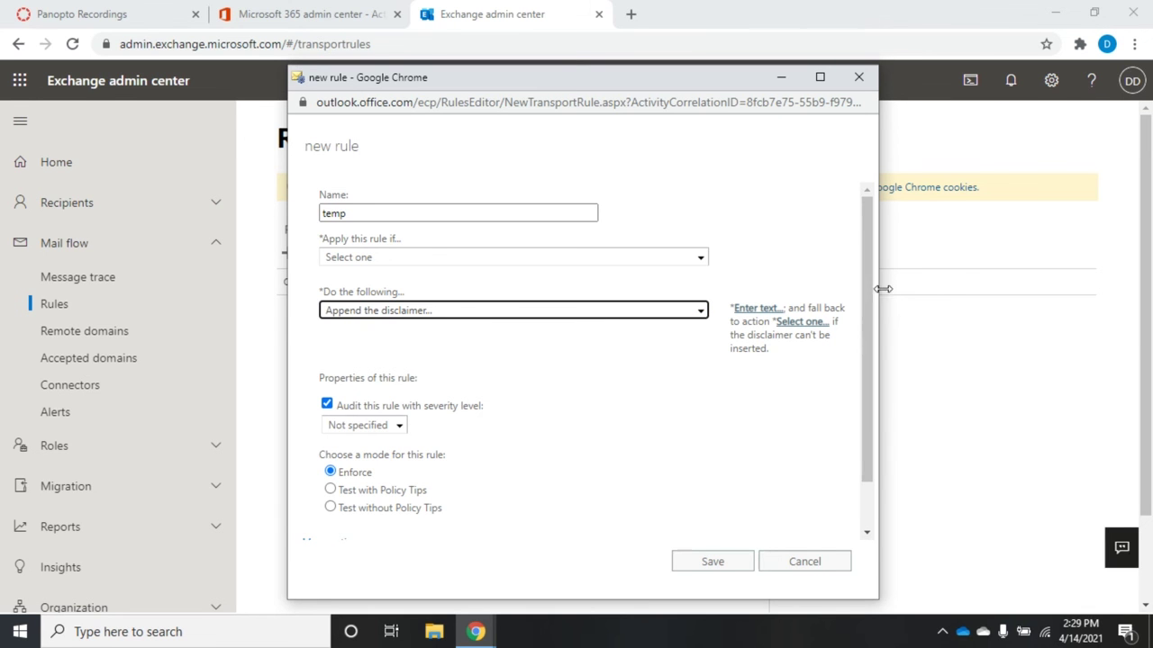
scroll(865, 369, "down", 2)
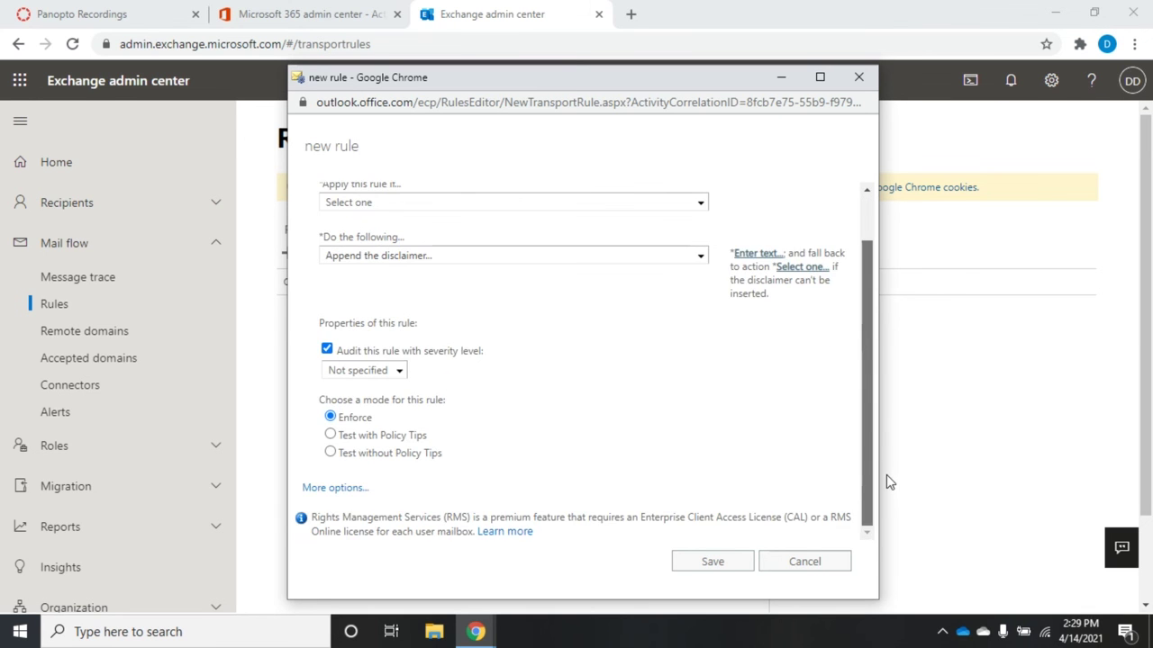
scroll(866, 414, "up", 2)
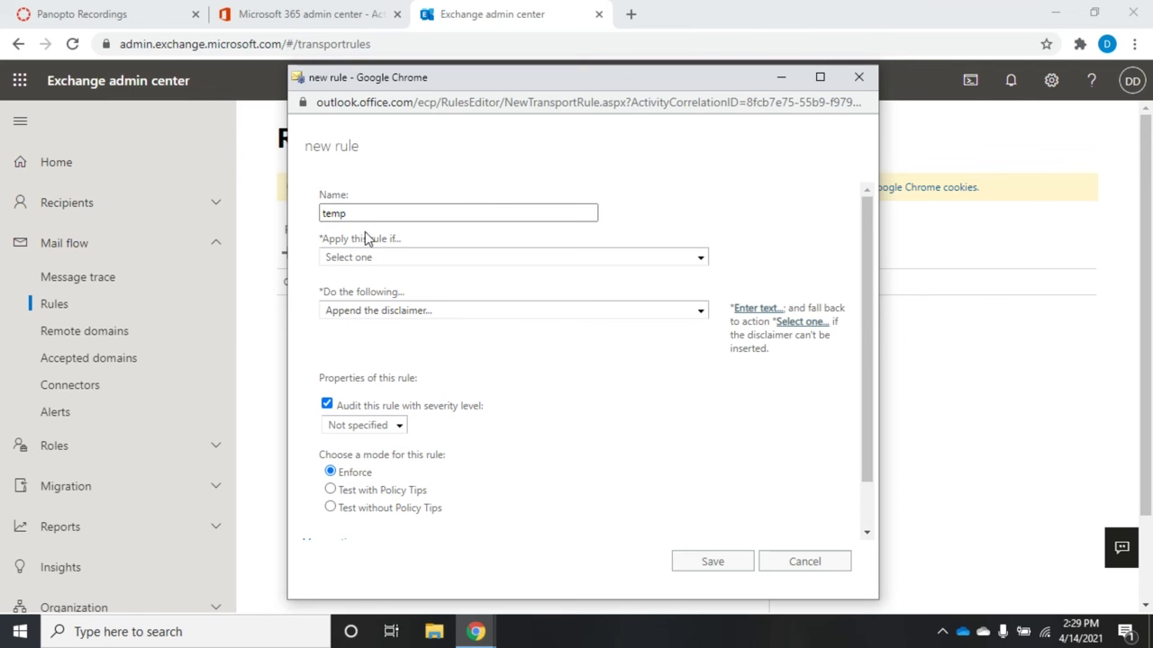
Step: Set the temp rule to [Apply to all messages] and open the Enter text dialog
left_click(377, 259)
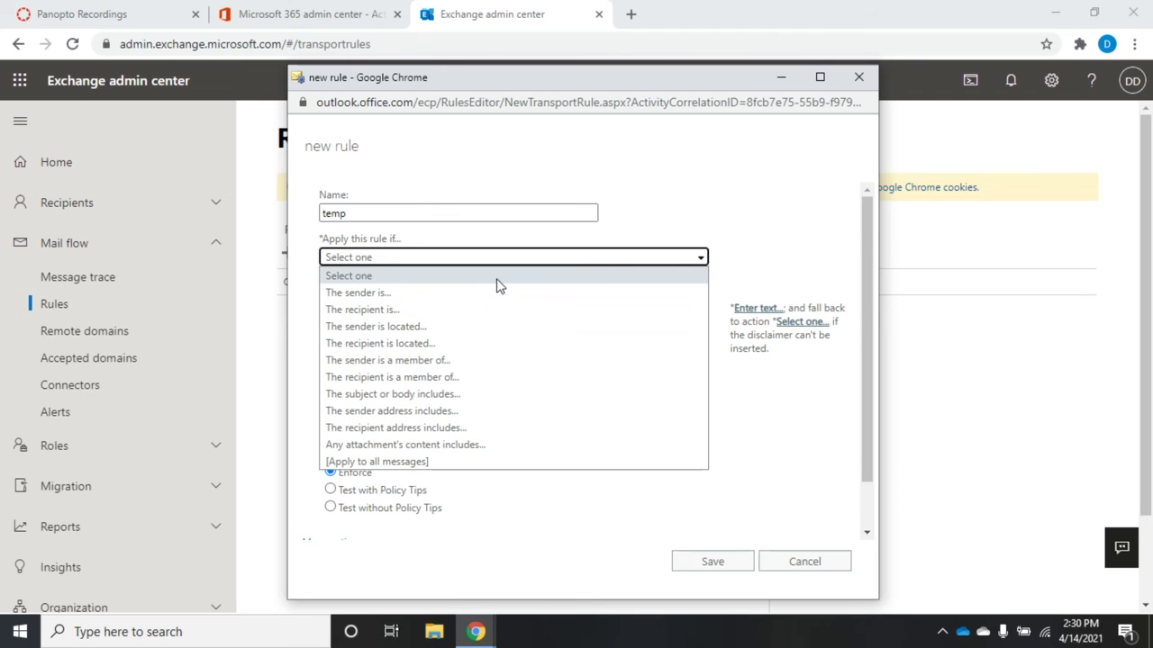
left_click(385, 463)
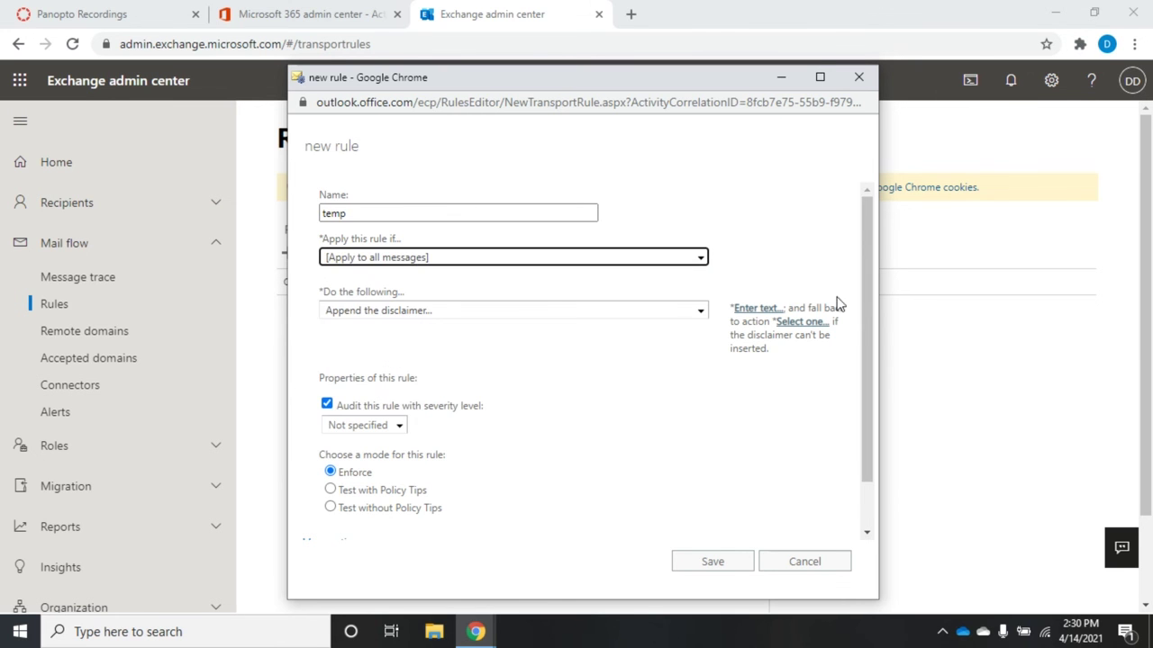
left_click(757, 311)
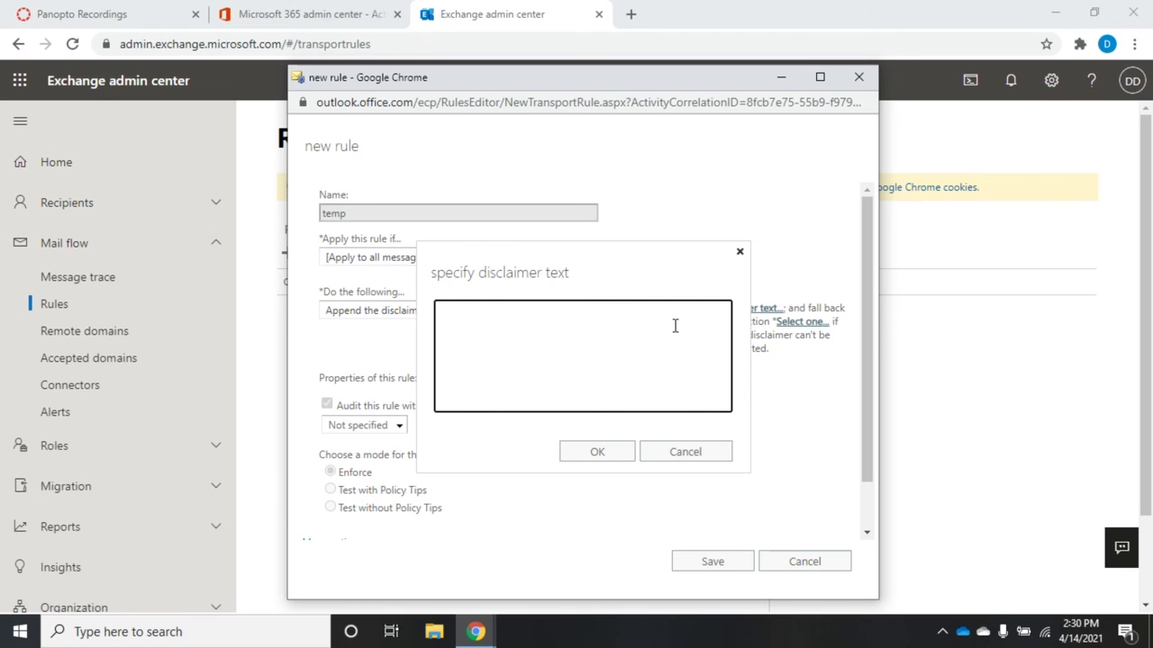
Step: Enter the disclaimer 'This message is intended for the private use of its audience. Any other use is prohibited.', fixing the spelling
type("This message is intented")
key("BackSpace")
key("BackSpace")
key("BackSpace")
type("for")
key("BackSpace")
key("BackSpace")
type("ded for the private u")
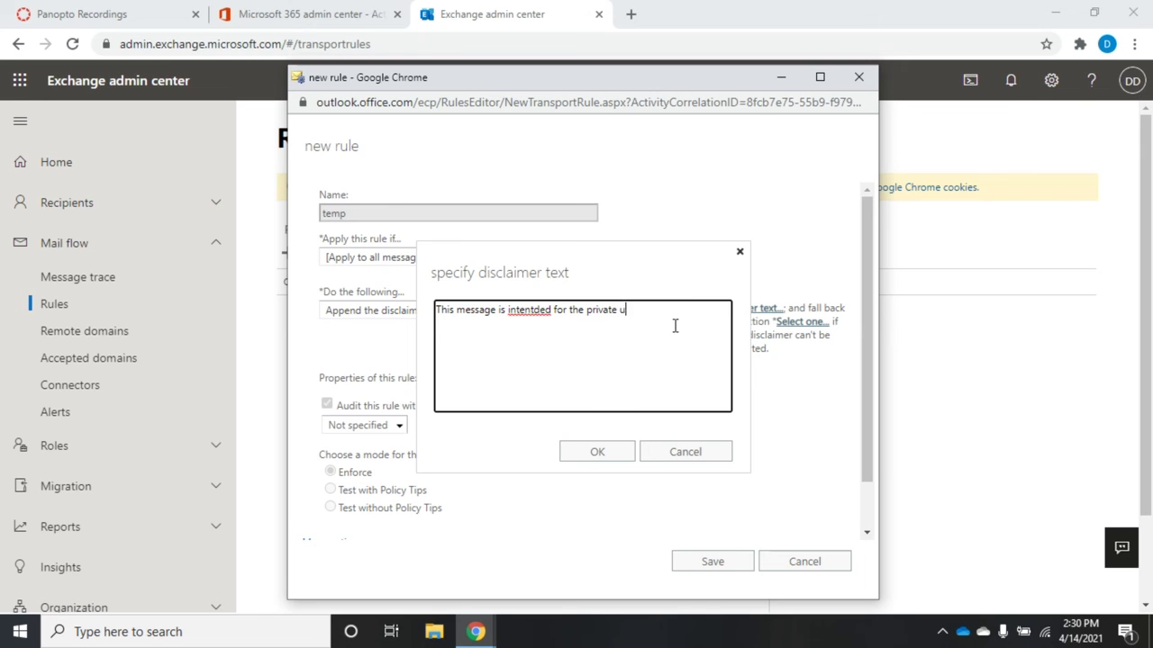
type("se of its audience.")
right_click(538, 307)
left_click(558, 319)
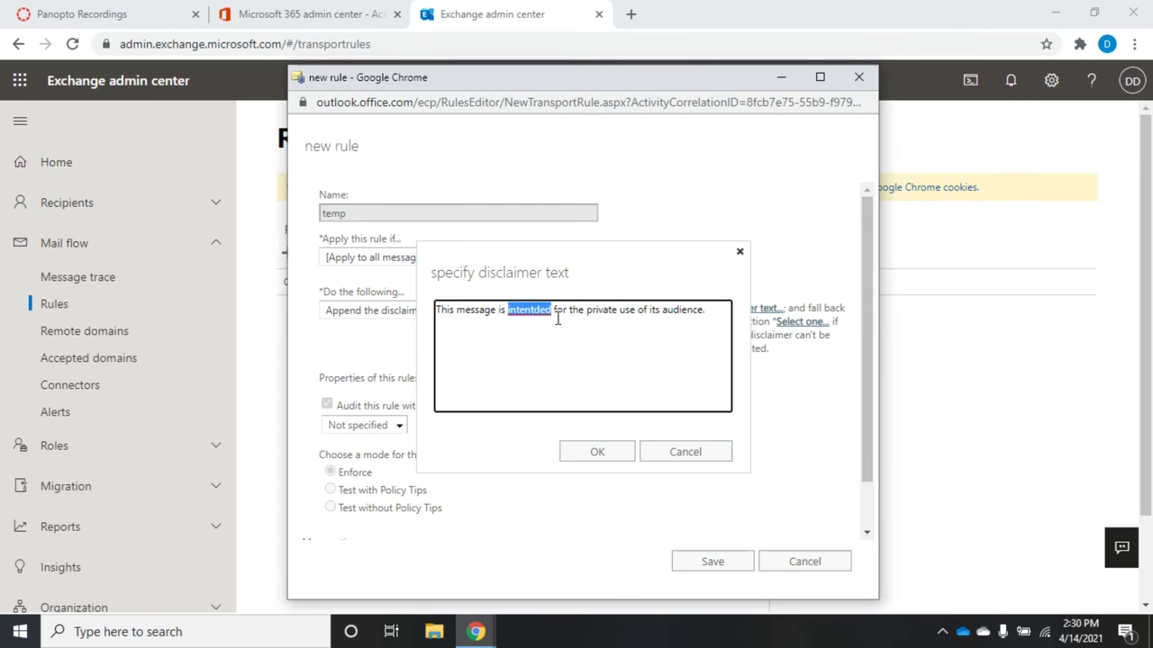
left_click(712, 309)
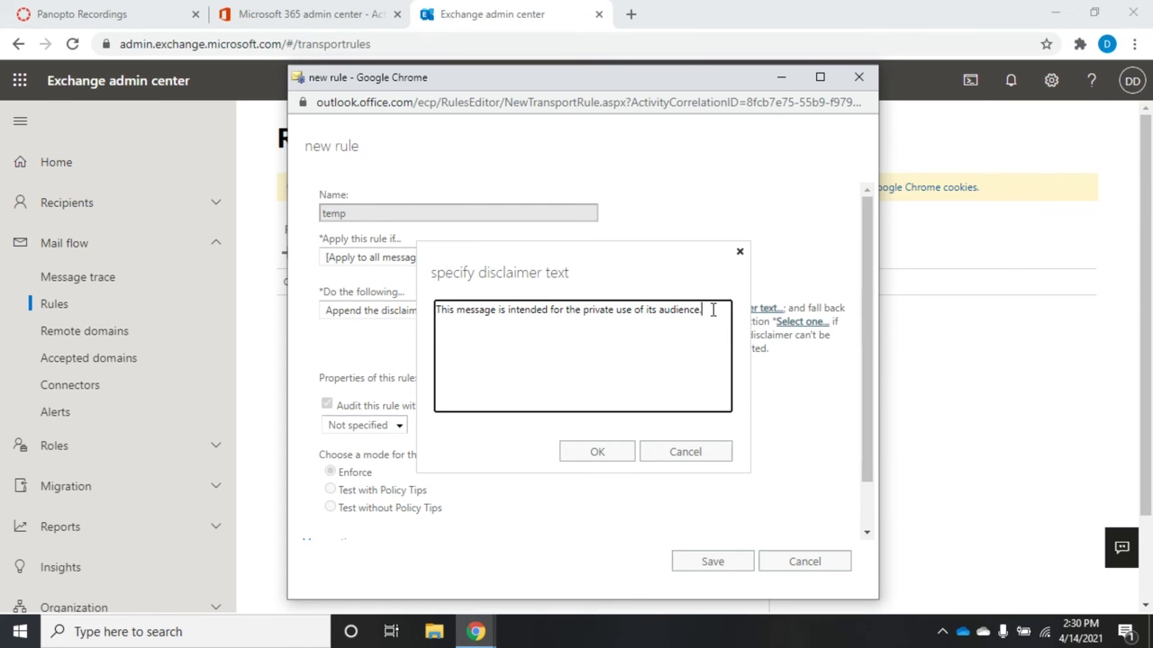
type("Any other use is prohibited")
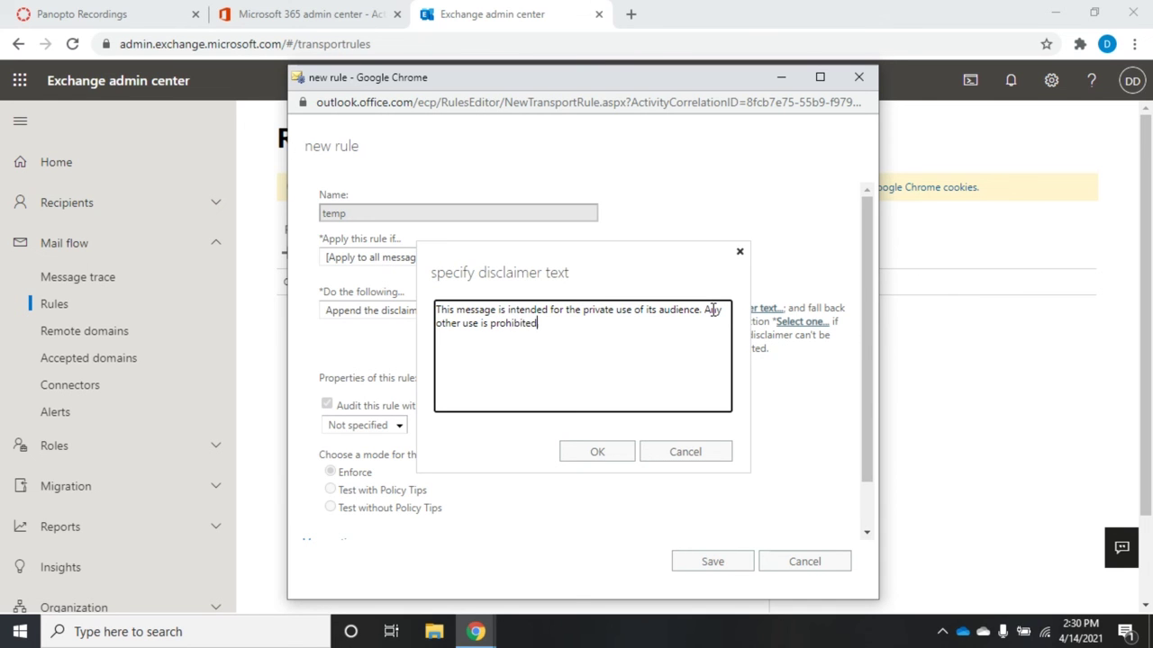
type(".")
left_click(596, 452)
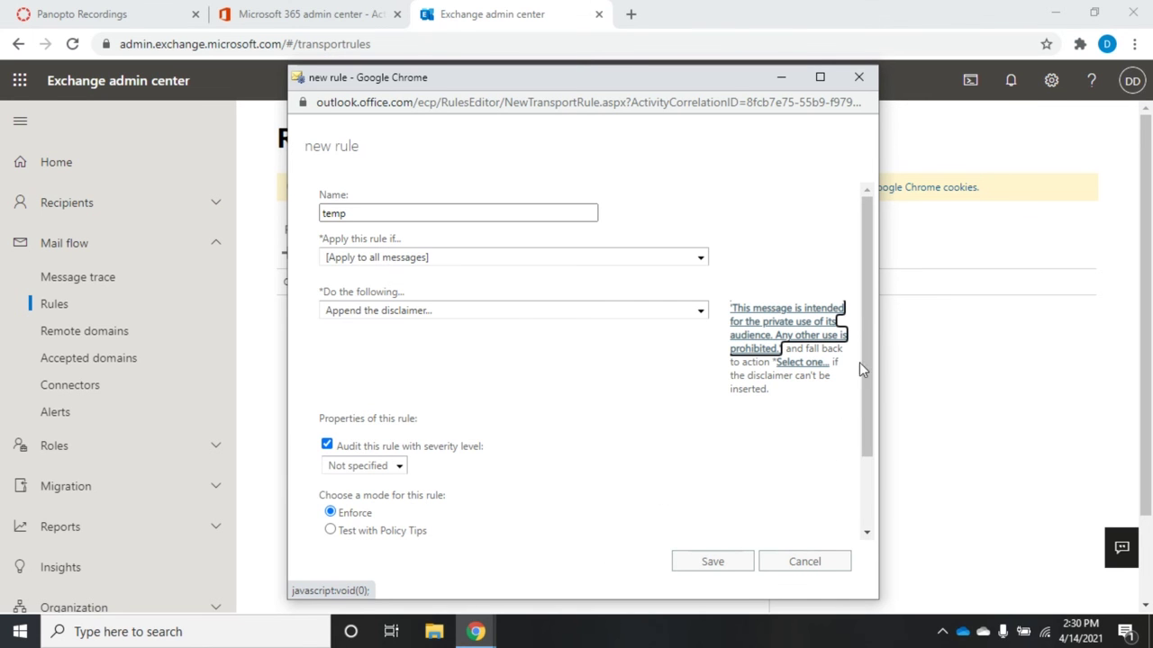
Step: Scroll the temp rule form and cancel it without saving
left_click_drag(867, 355, 887, 498)
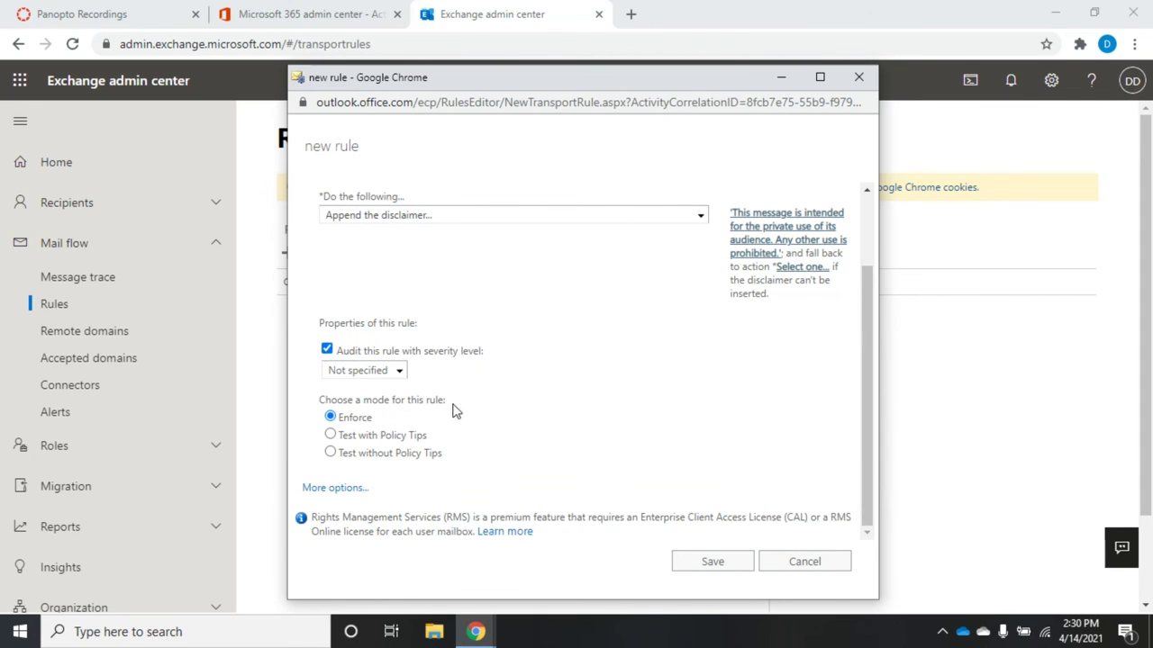
left_click(779, 561)
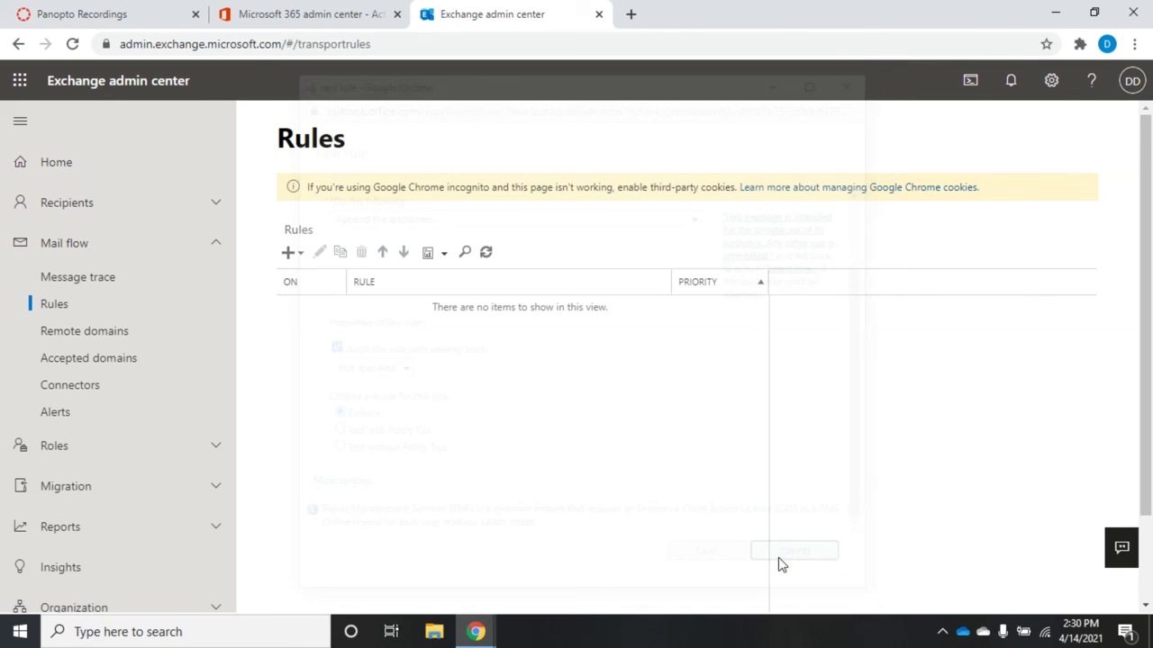